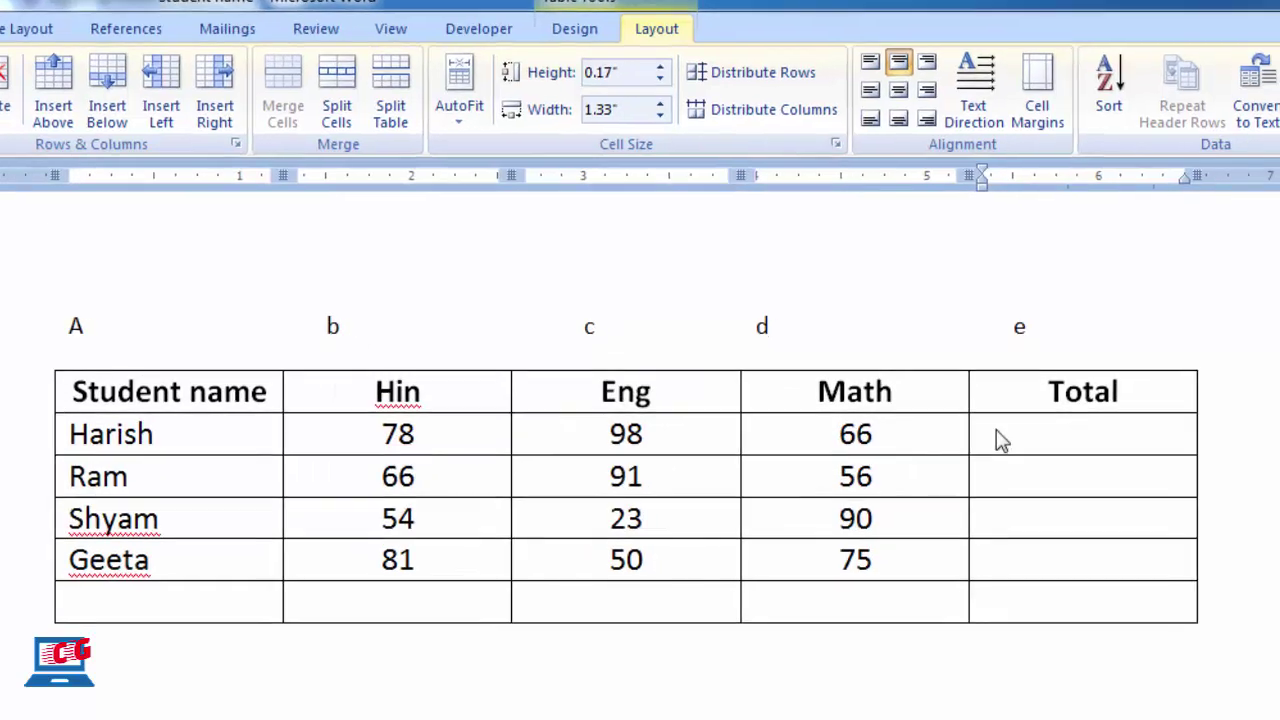
Insert =SUM(LEFT) in Harish's Total cell to show 242, and dismiss the colour-scheme warning
left_click(998, 377)
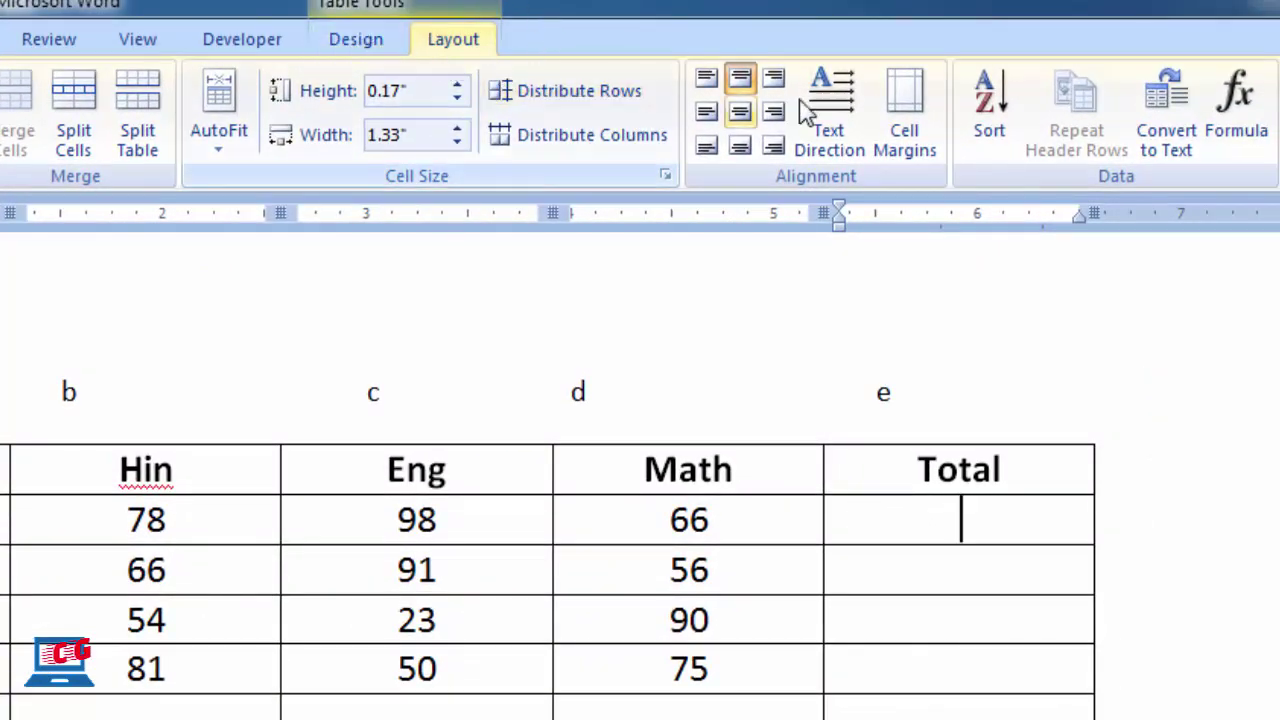
left_click(1236, 128)
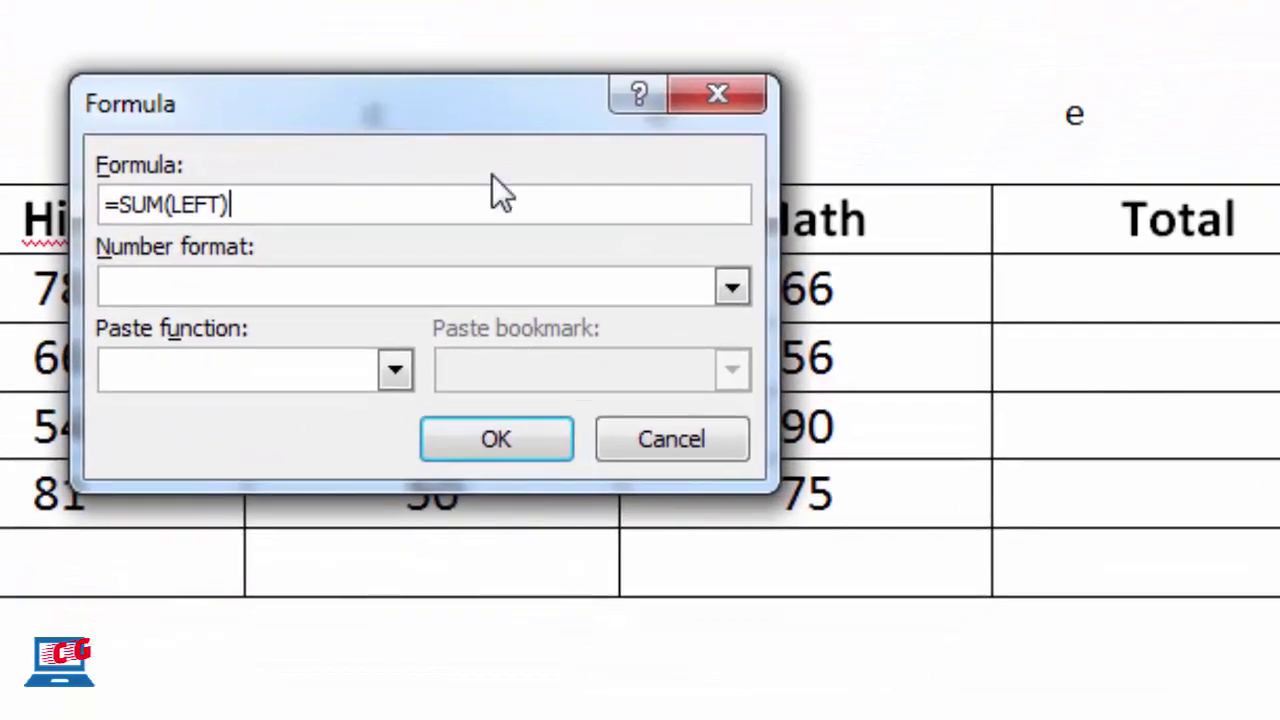
mouse_move(470, 320)
left_mouse_down()
mouse_move(580, 238)
mouse_move(478, 264)
left_mouse_up()
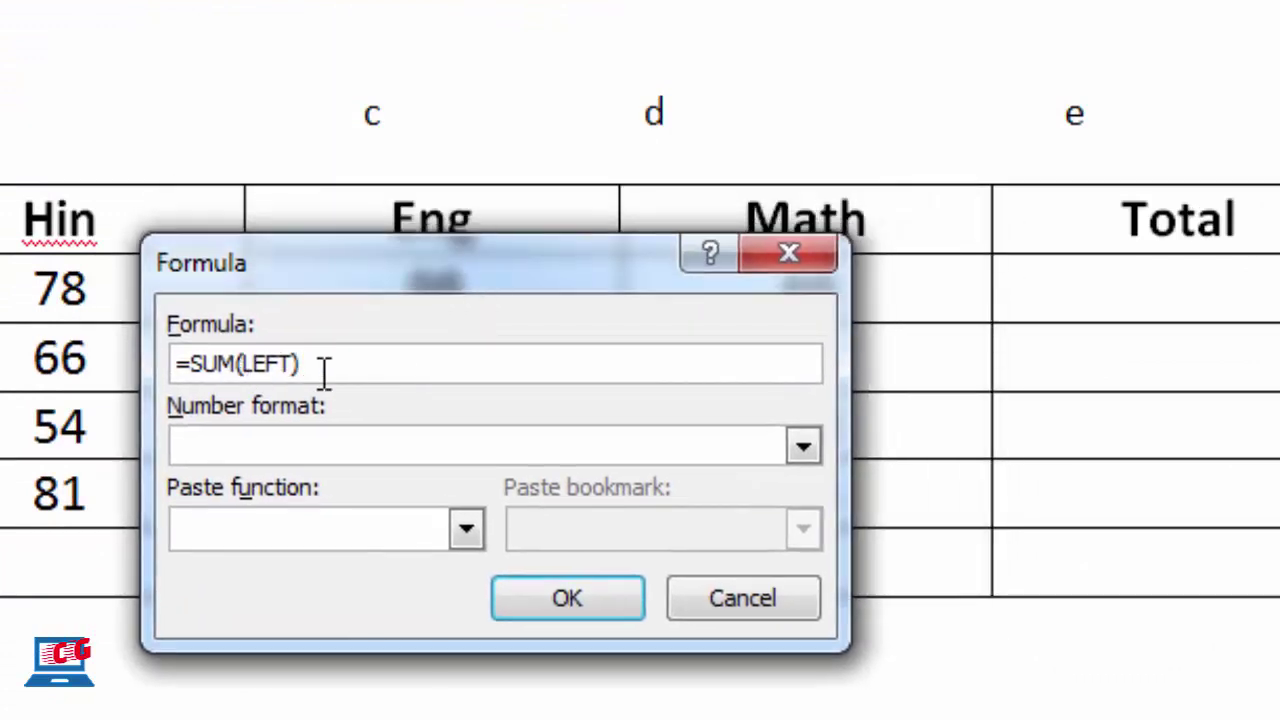
left_click_drag(406, 281, 461, 356)
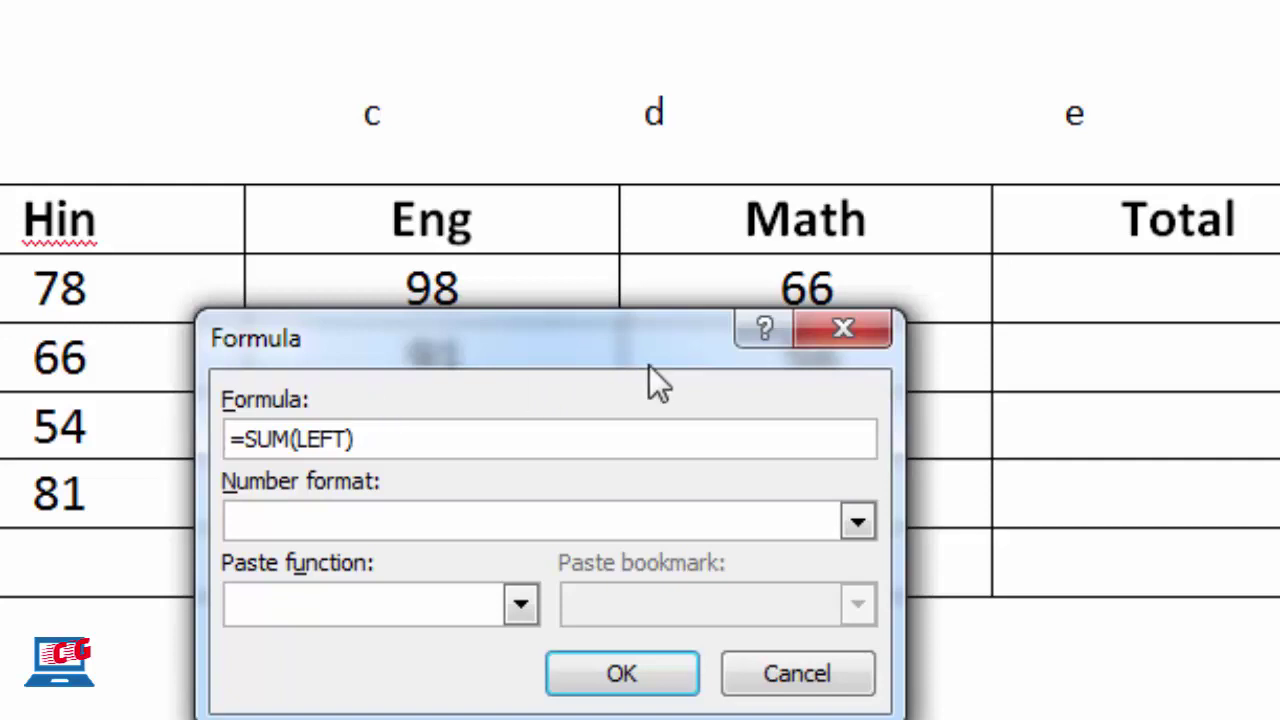
left_click(620, 672)
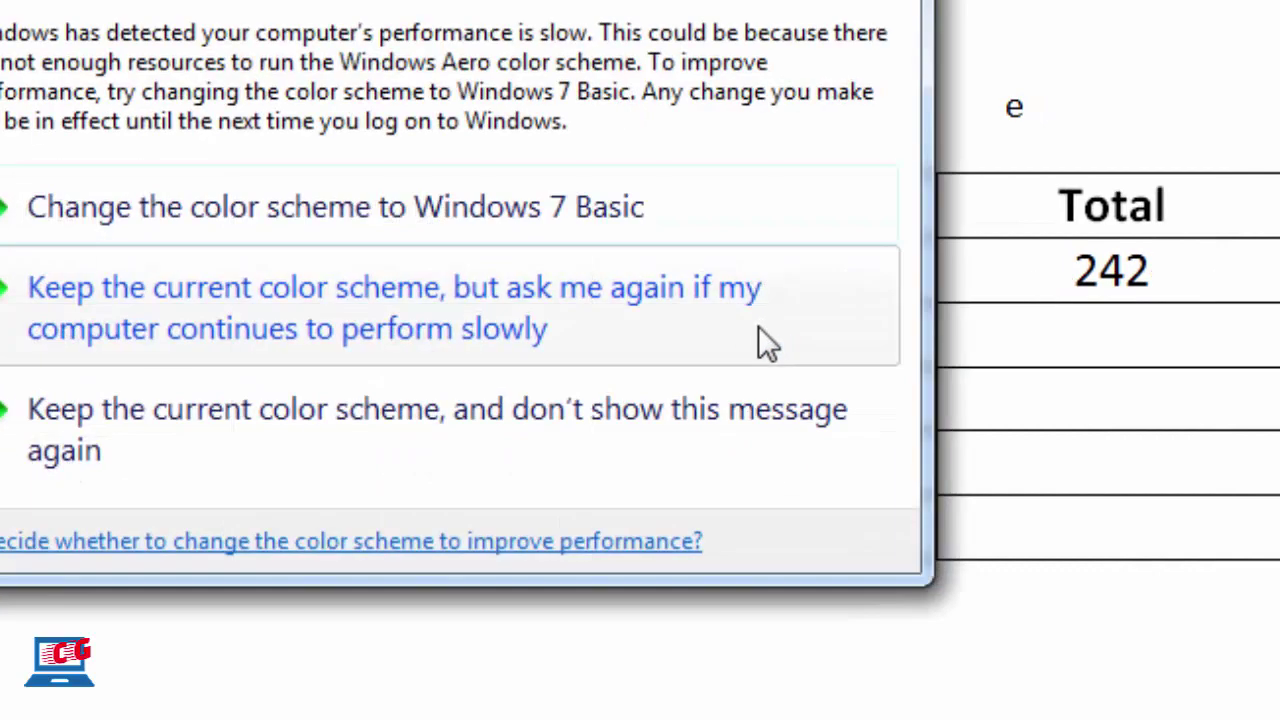
left_click(197, 417)
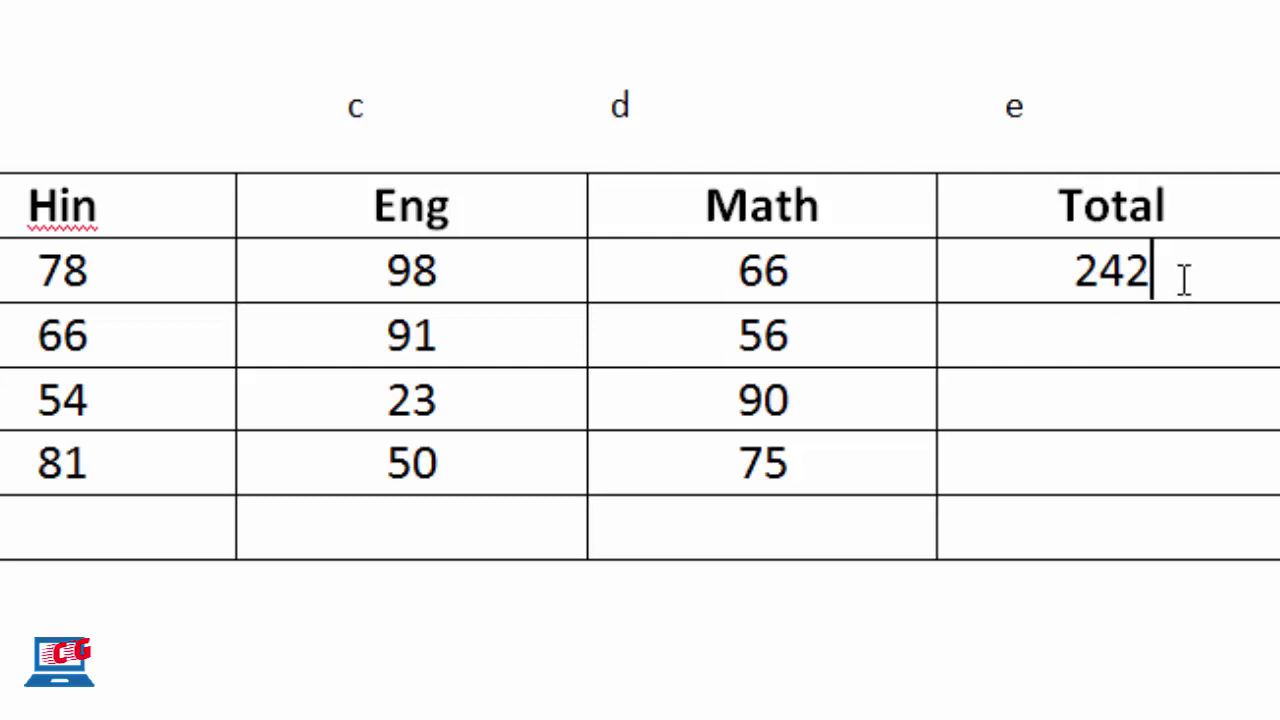
Copy the 242 total field into Ram's Total cell and update it to read 213
left_click_drag(1183, 279, 1070, 285)
key("ctrl+c")
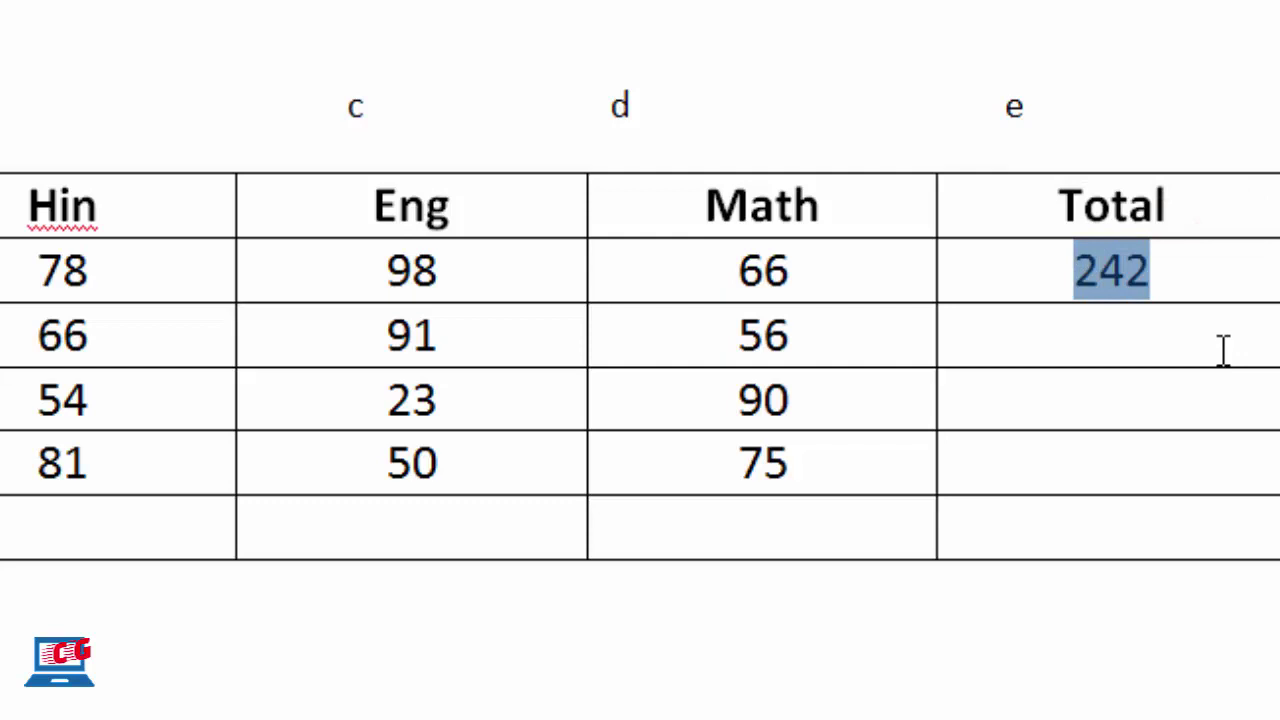
left_click(1115, 347)
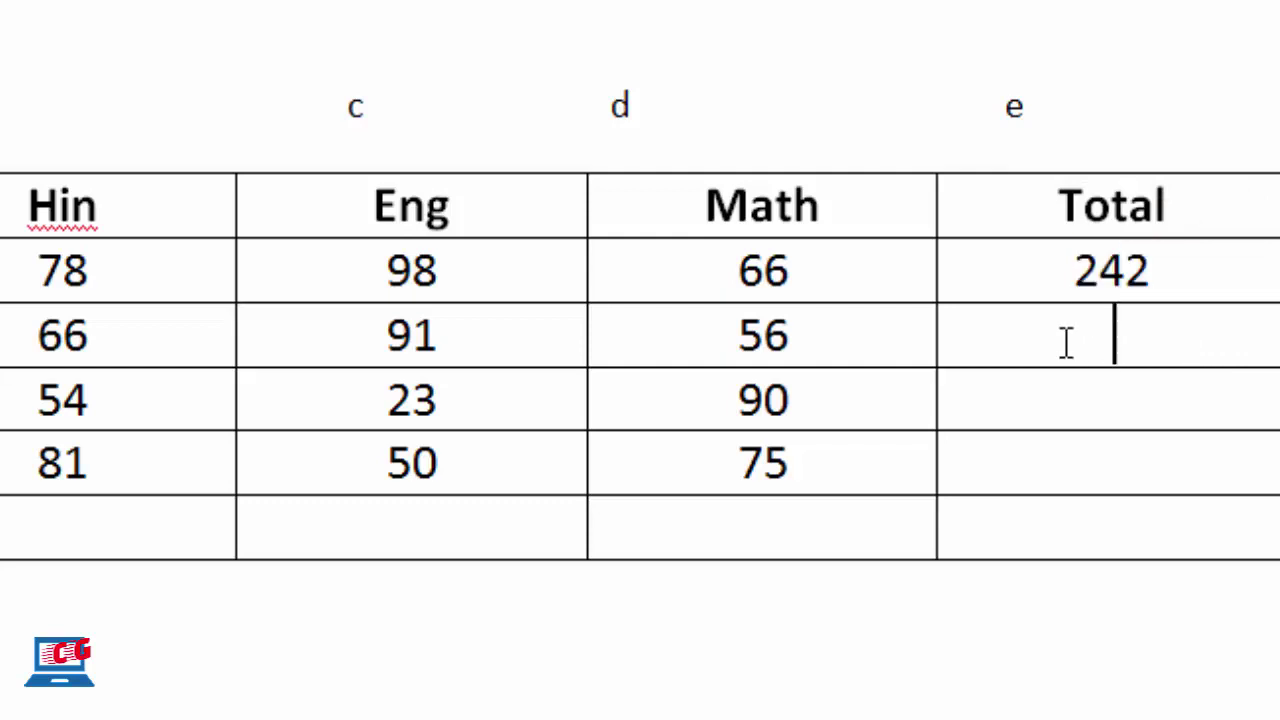
key("ctrl+v")
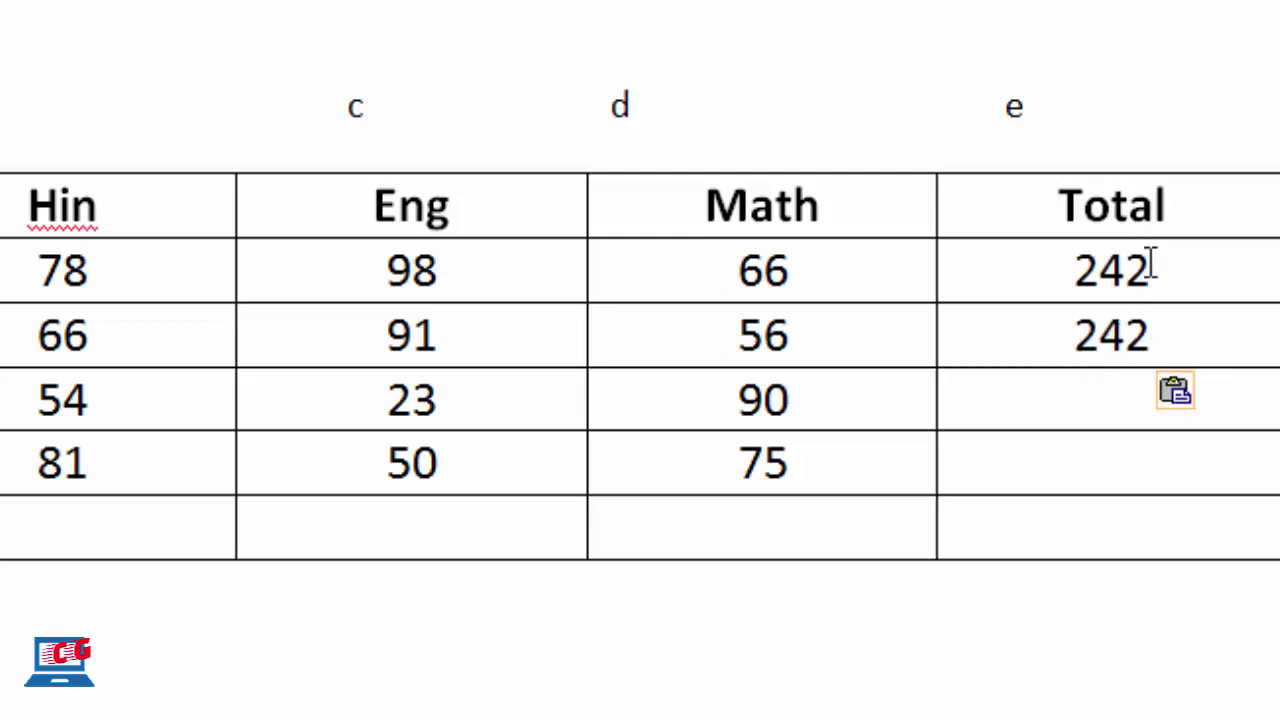
mouse_move(1150, 335)
left_mouse_down()
mouse_move(1103, 352)
mouse_move(1046, 337)
left_mouse_up()
left_click(1165, 340)
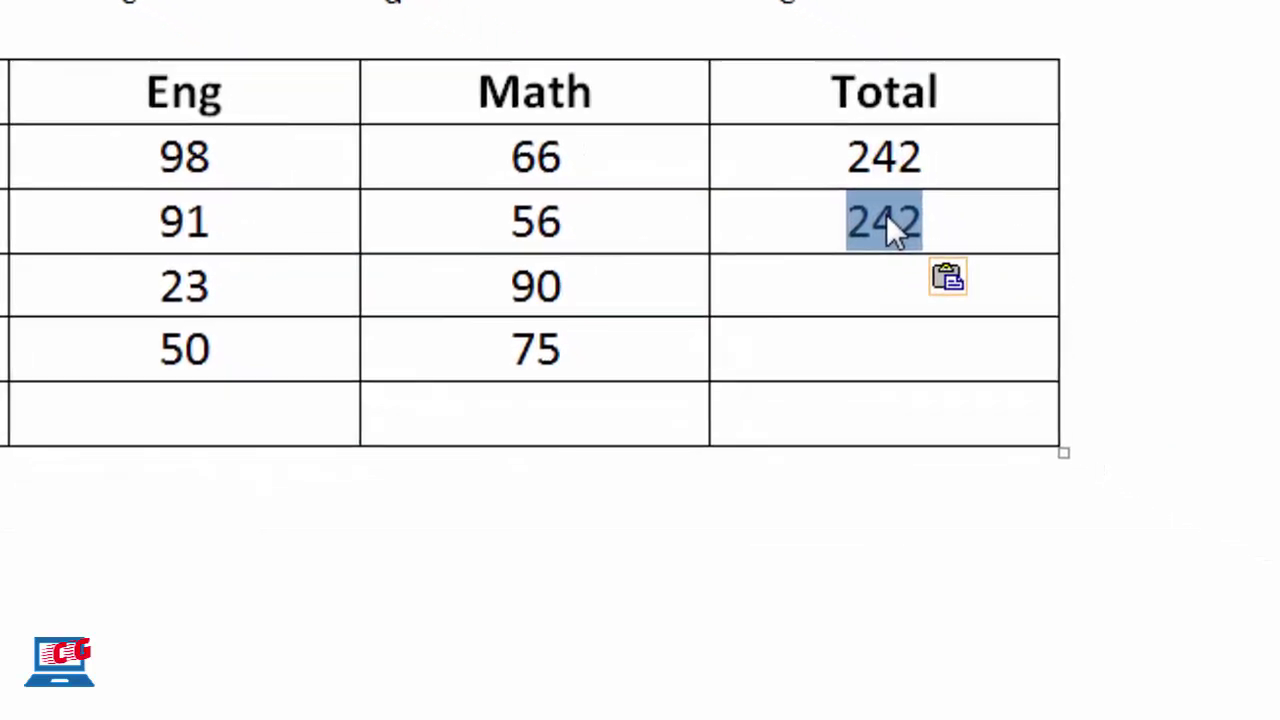
right_click(1108, 330)
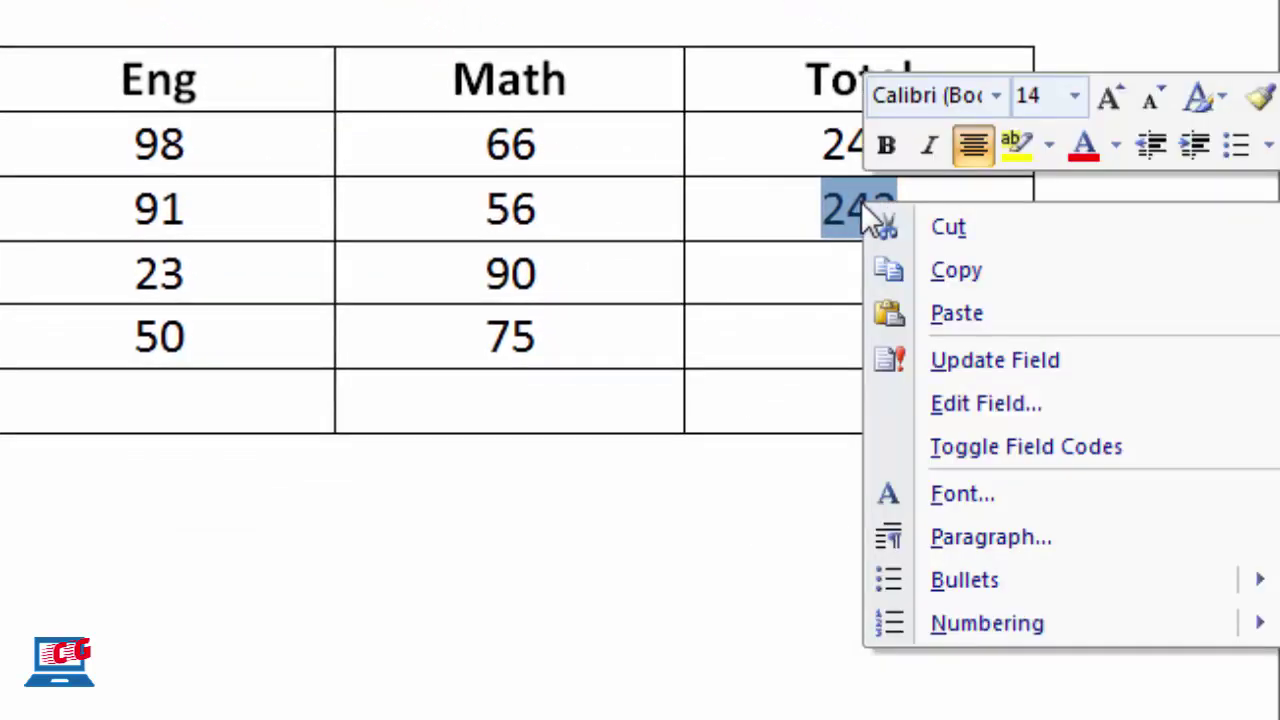
left_click(995, 362)
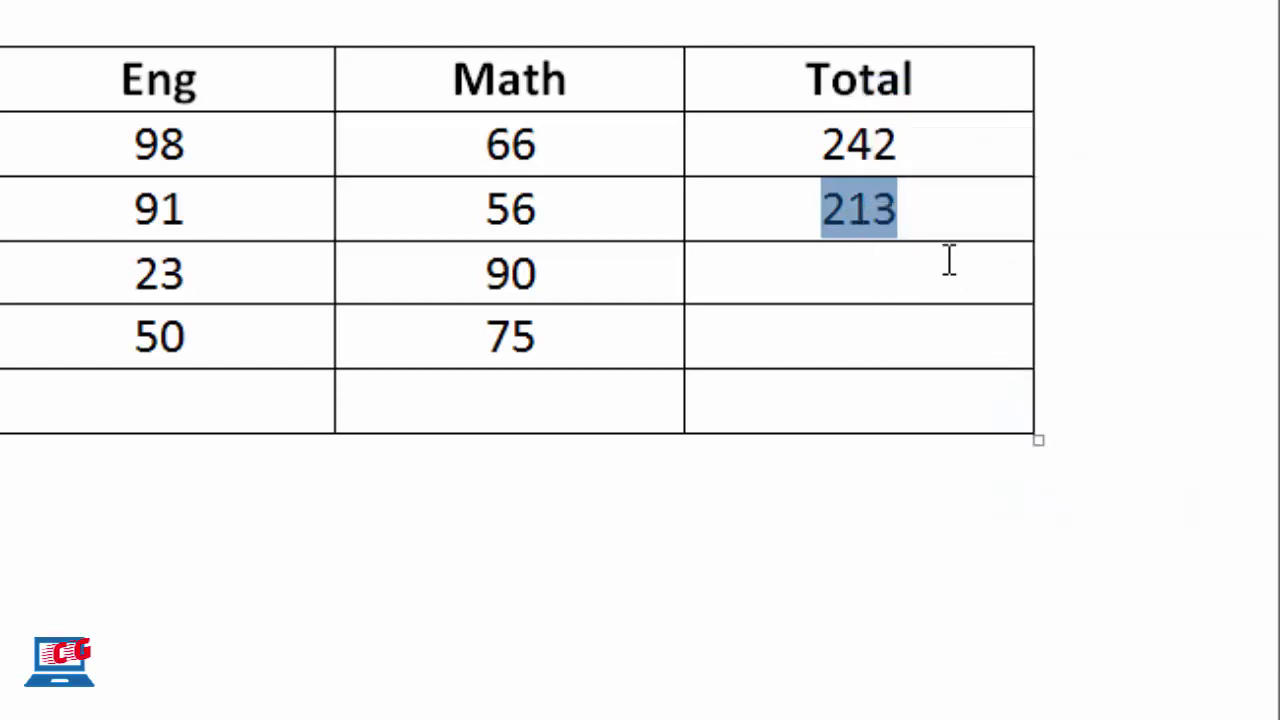
left_click(943, 216)
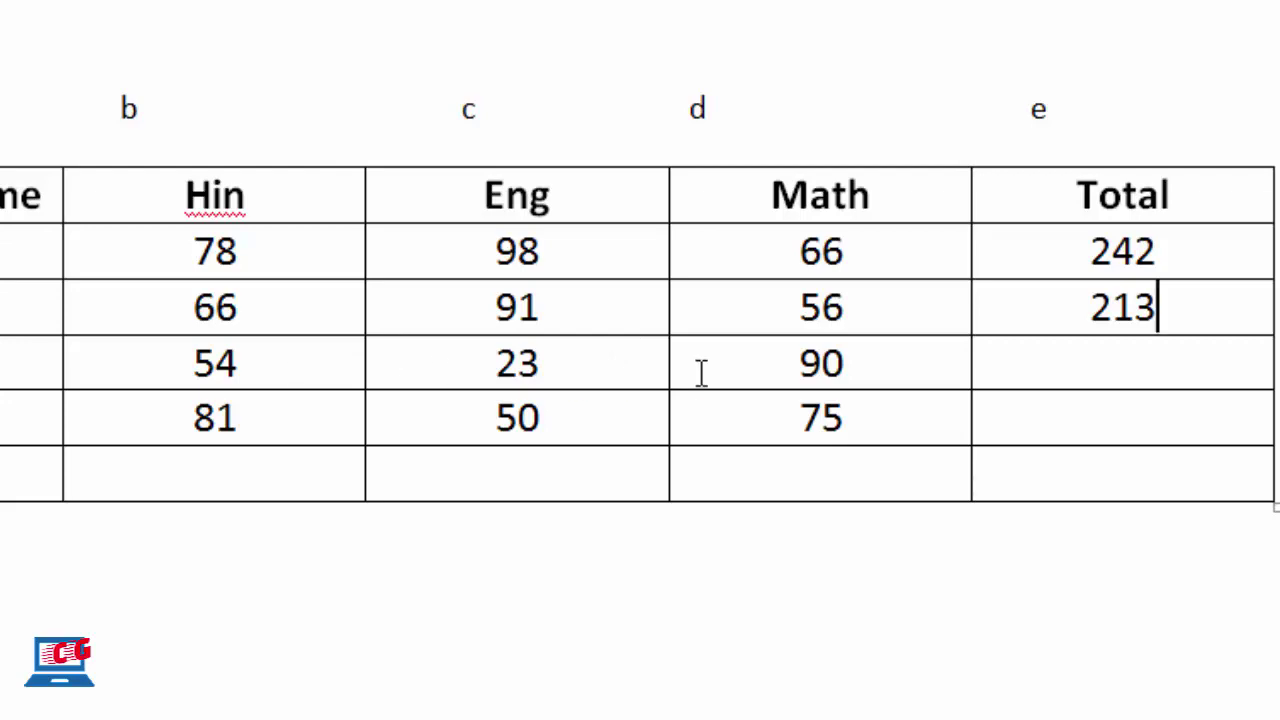
Replace the suggested ABOVE sum with a custom formula in Shyam's Total cell, giving 144
left_click(1094, 360)
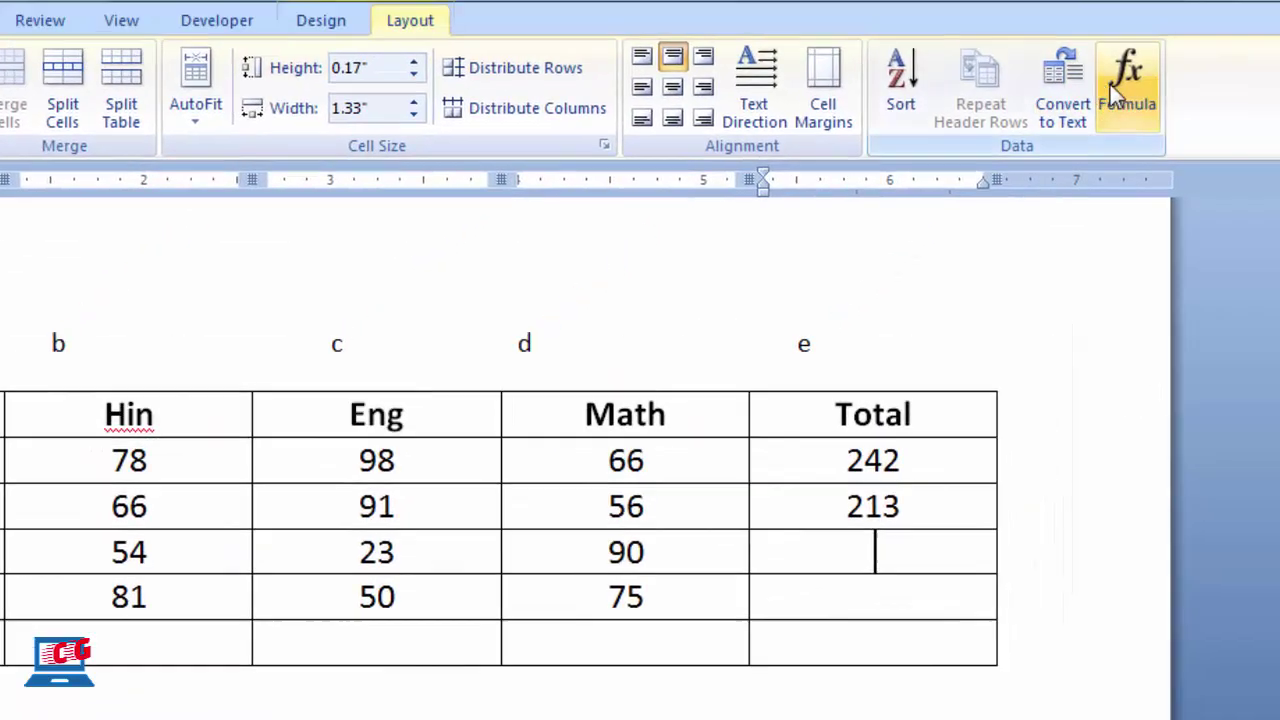
left_click(1112, 84)
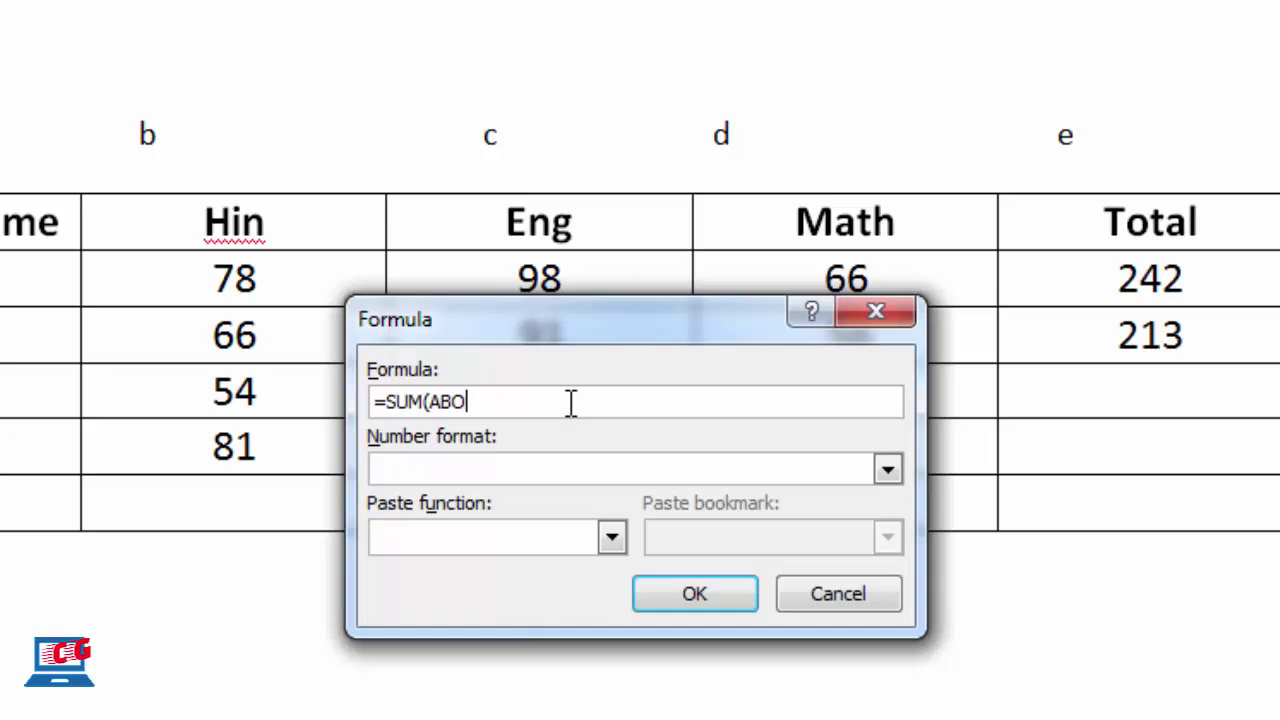
key("BackSpace")
key("BackSpace")
key("BackSpace")
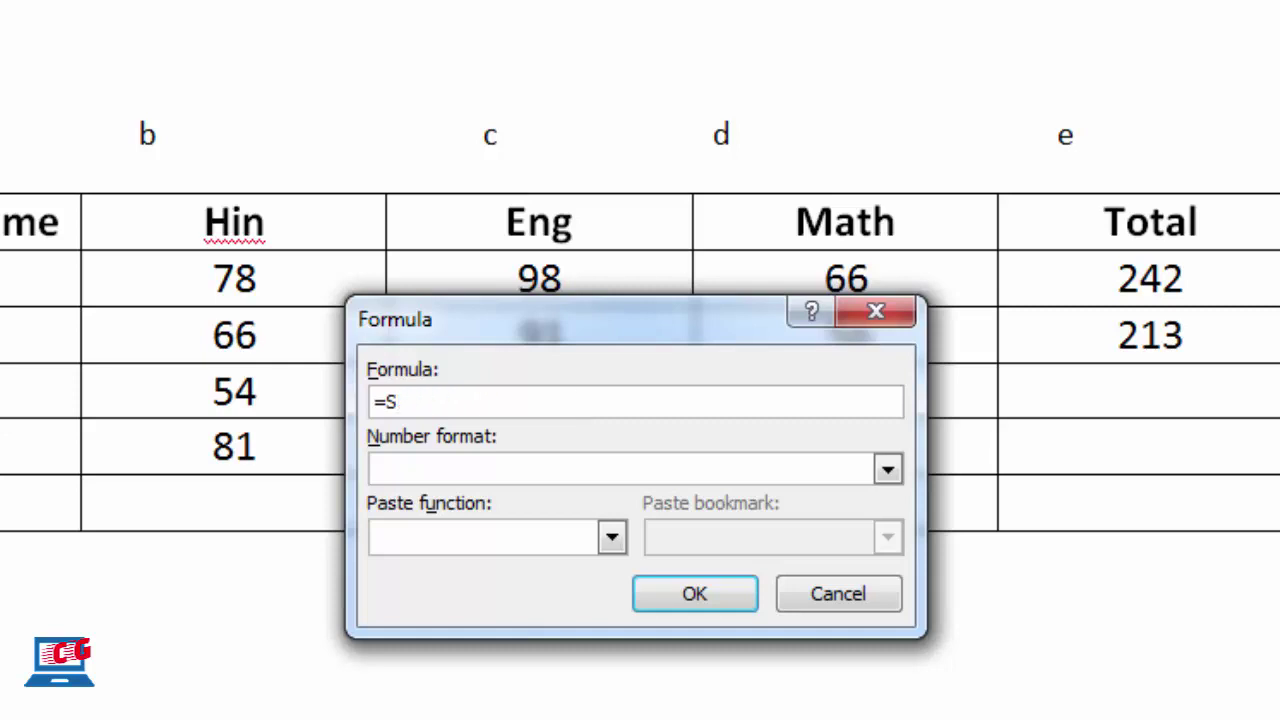
key("BackSpace")
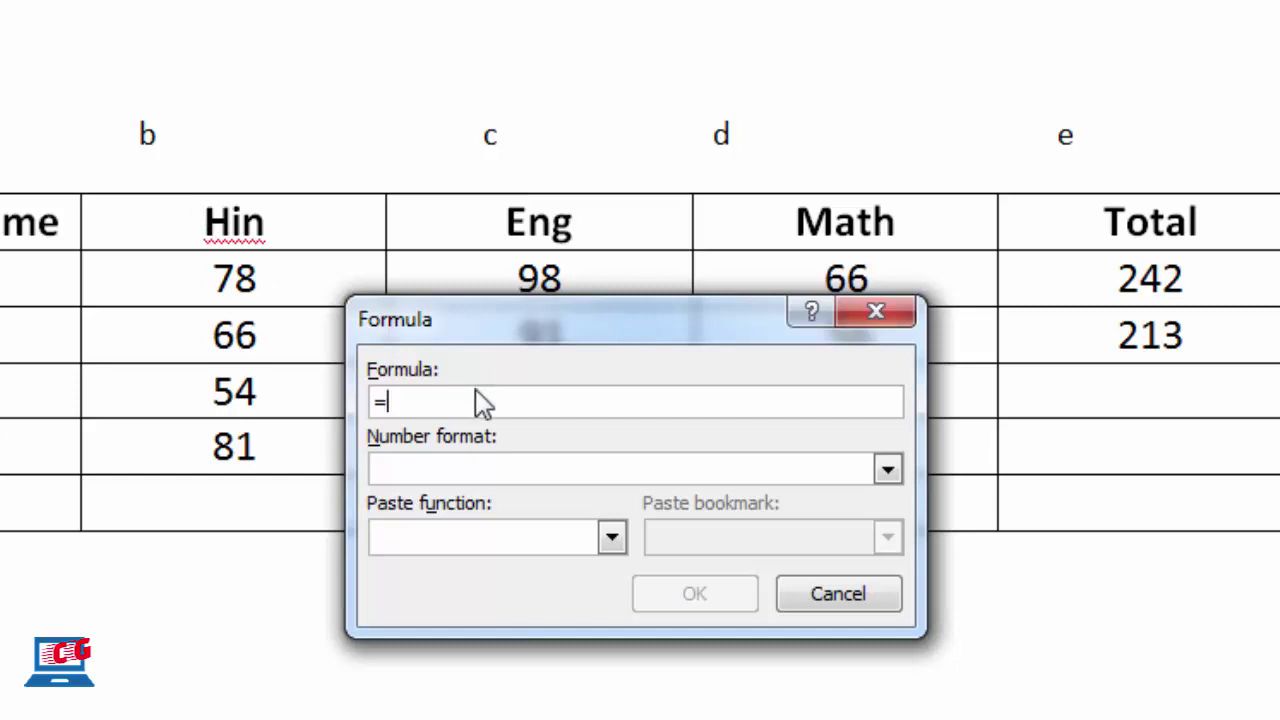
type("b4+")
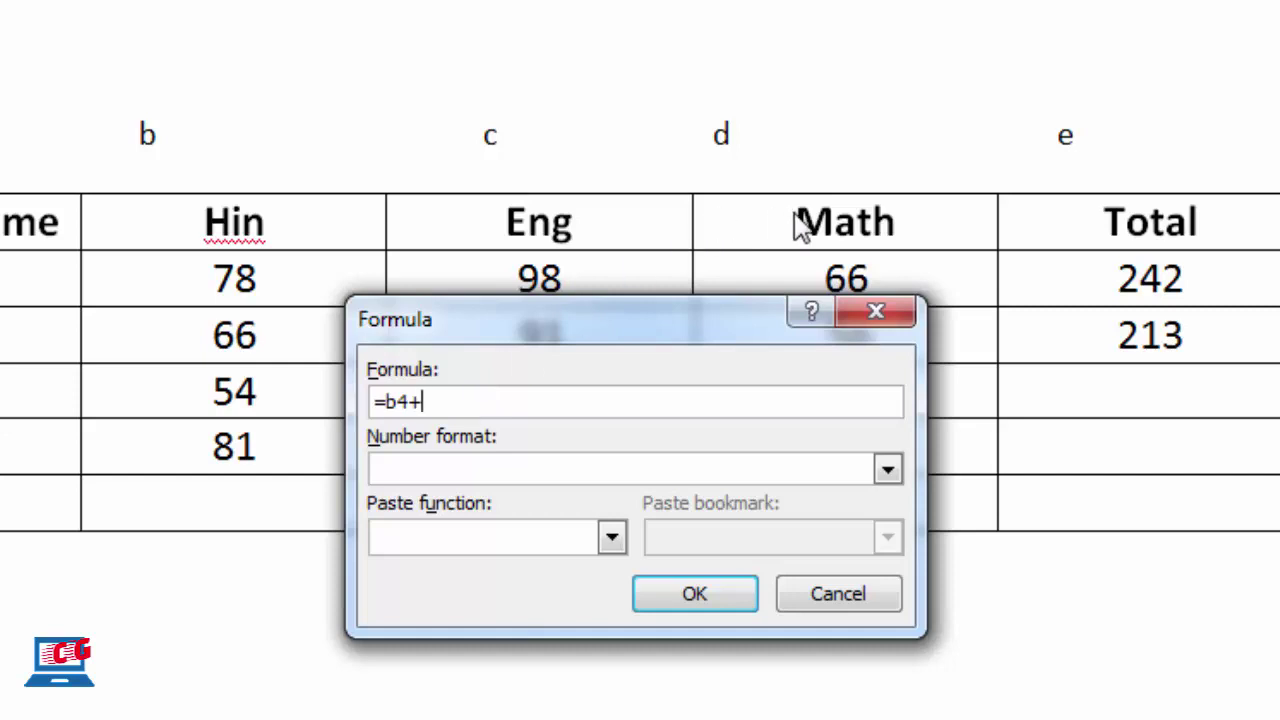
type("4")
left_click(710, 598)
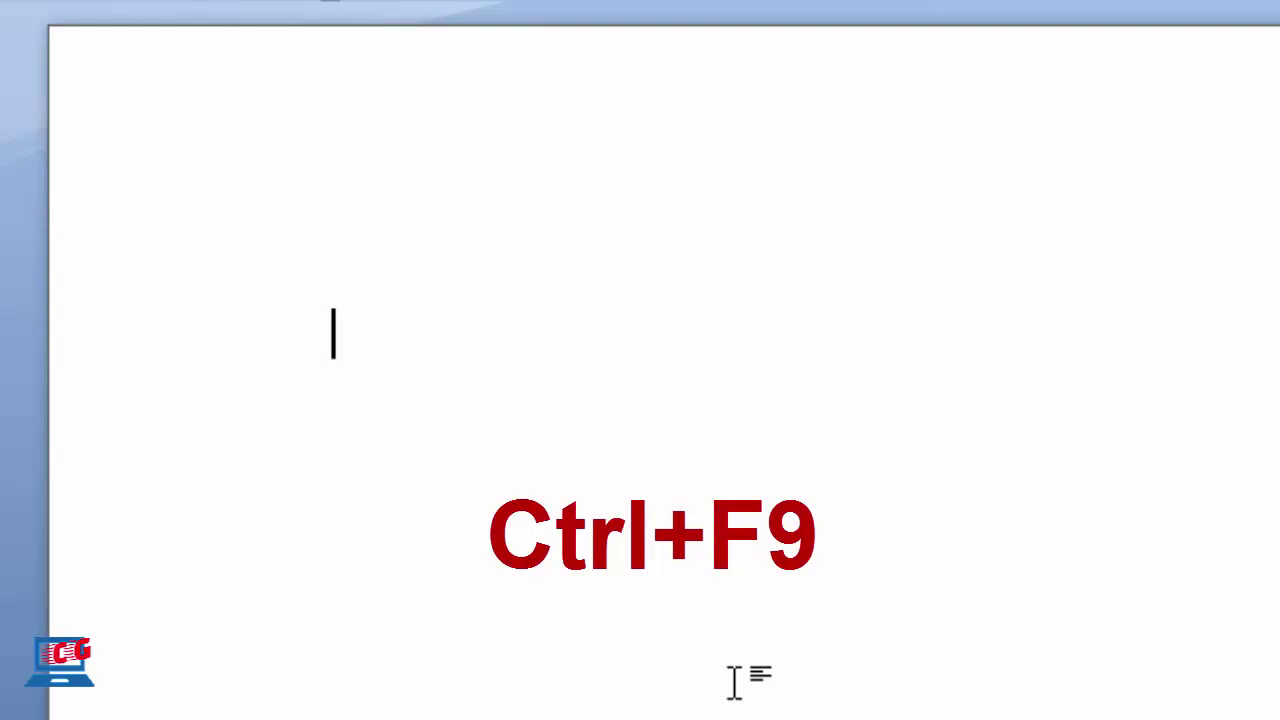
Insert a =67+88+30+21 field on the blank page, updated to show 206, then start a new line
key("ctrl+F9")
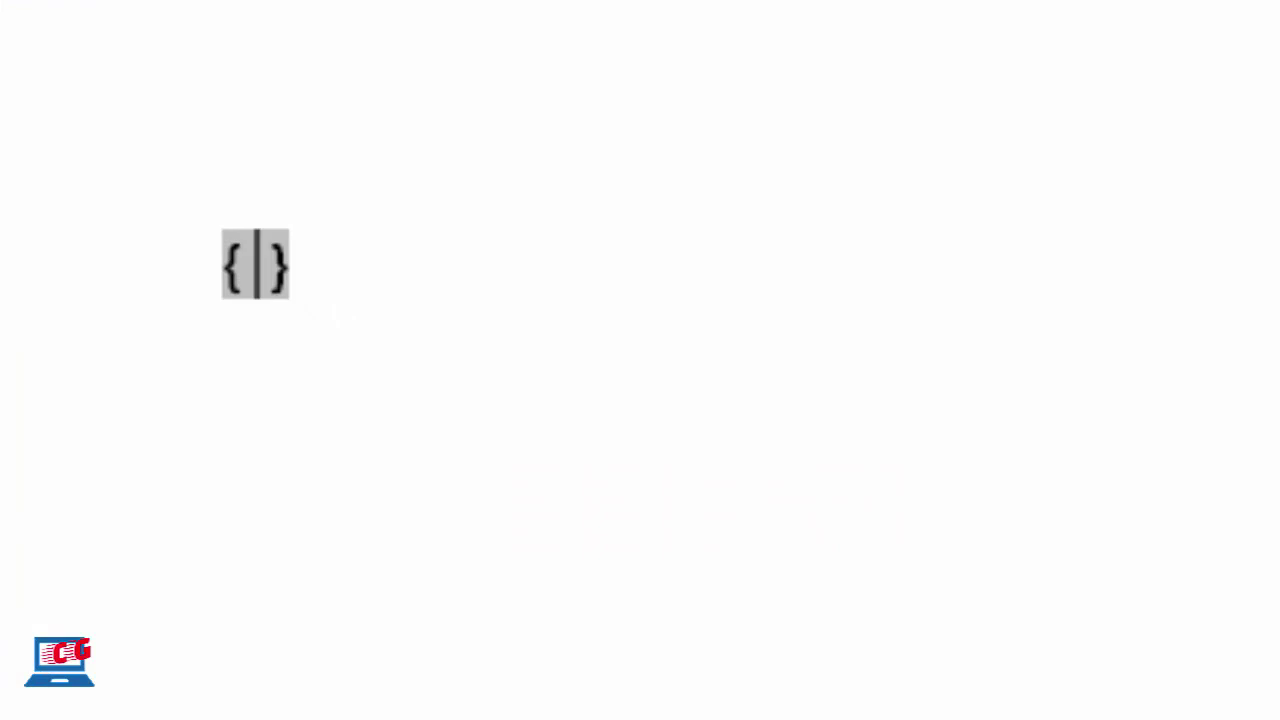
type("= ")
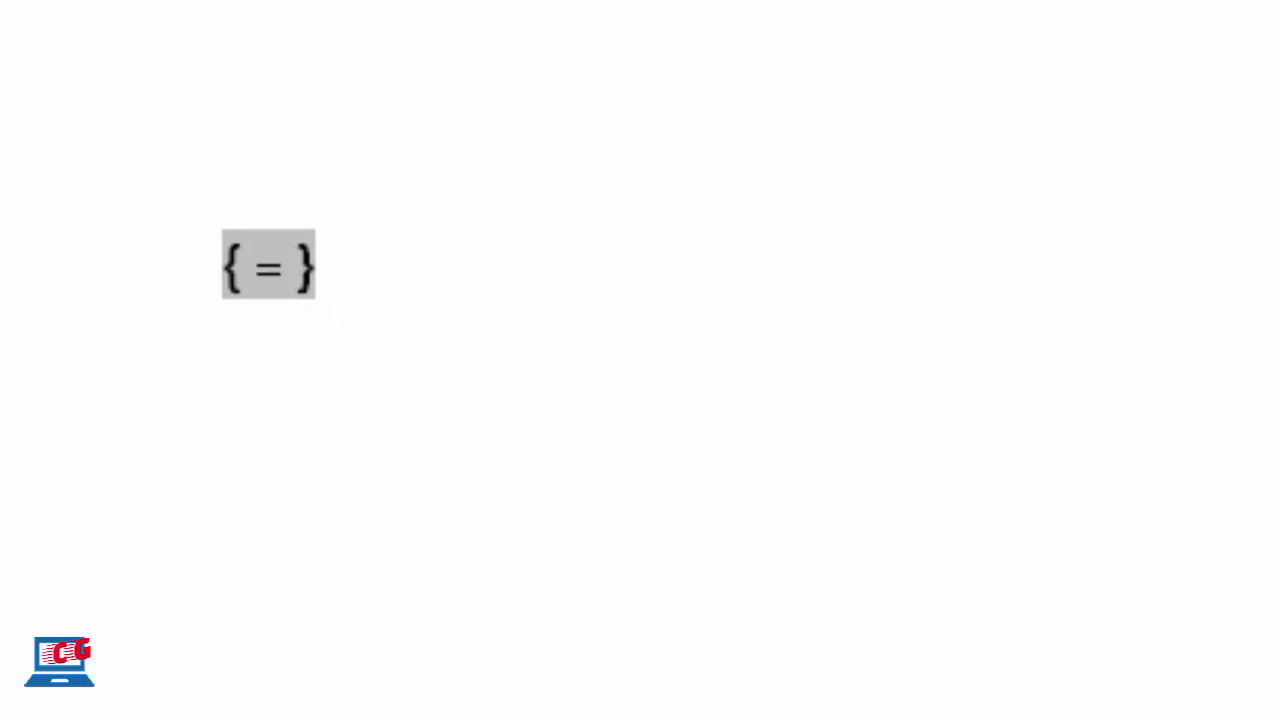
type("67")
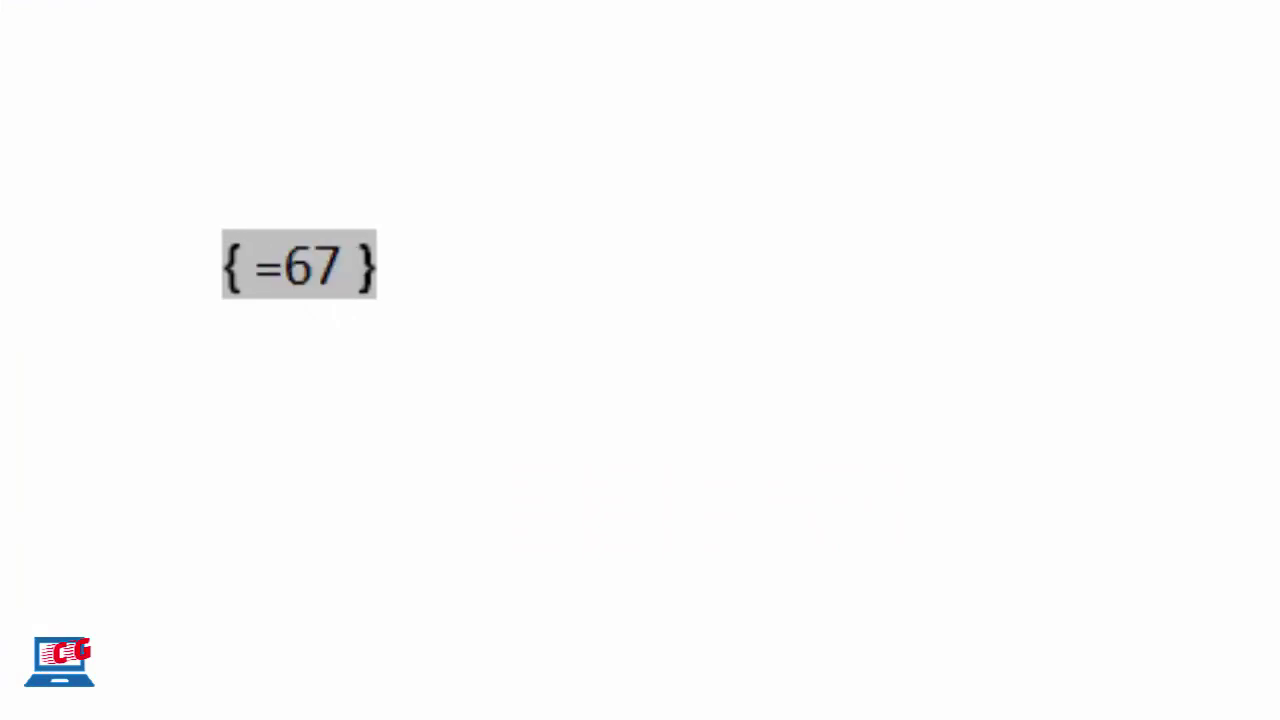
type("+")
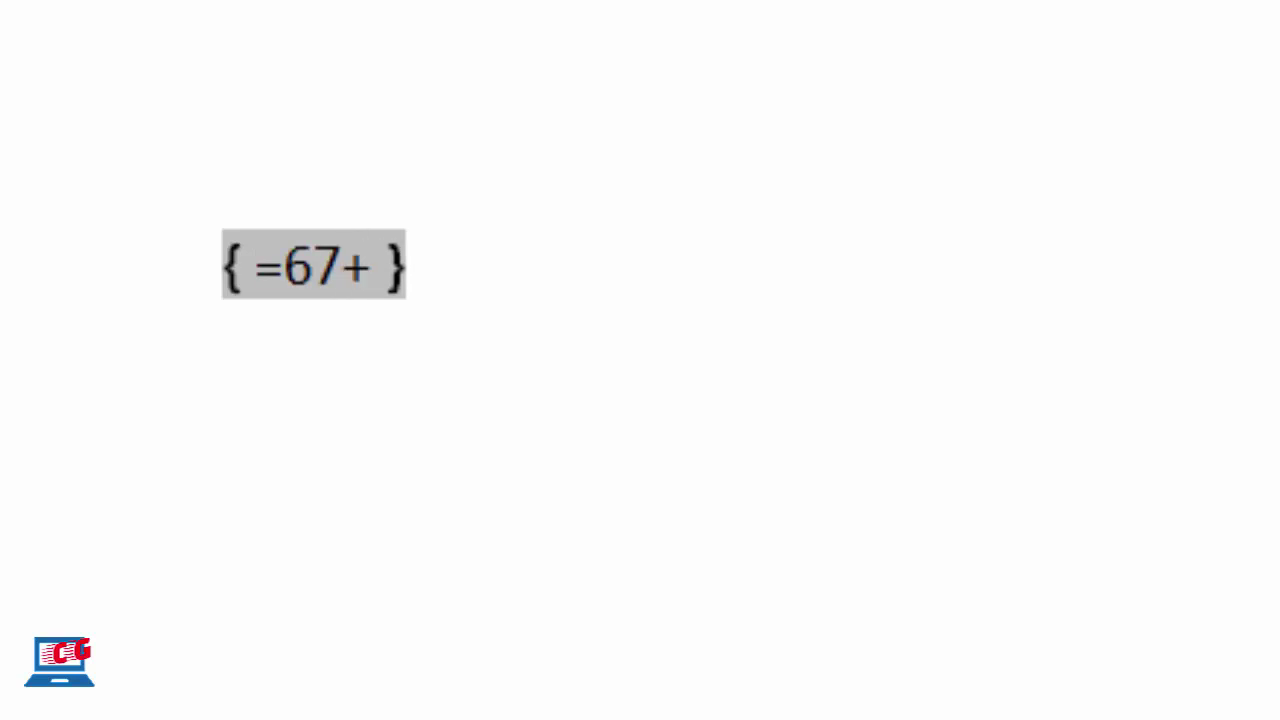
type("88")
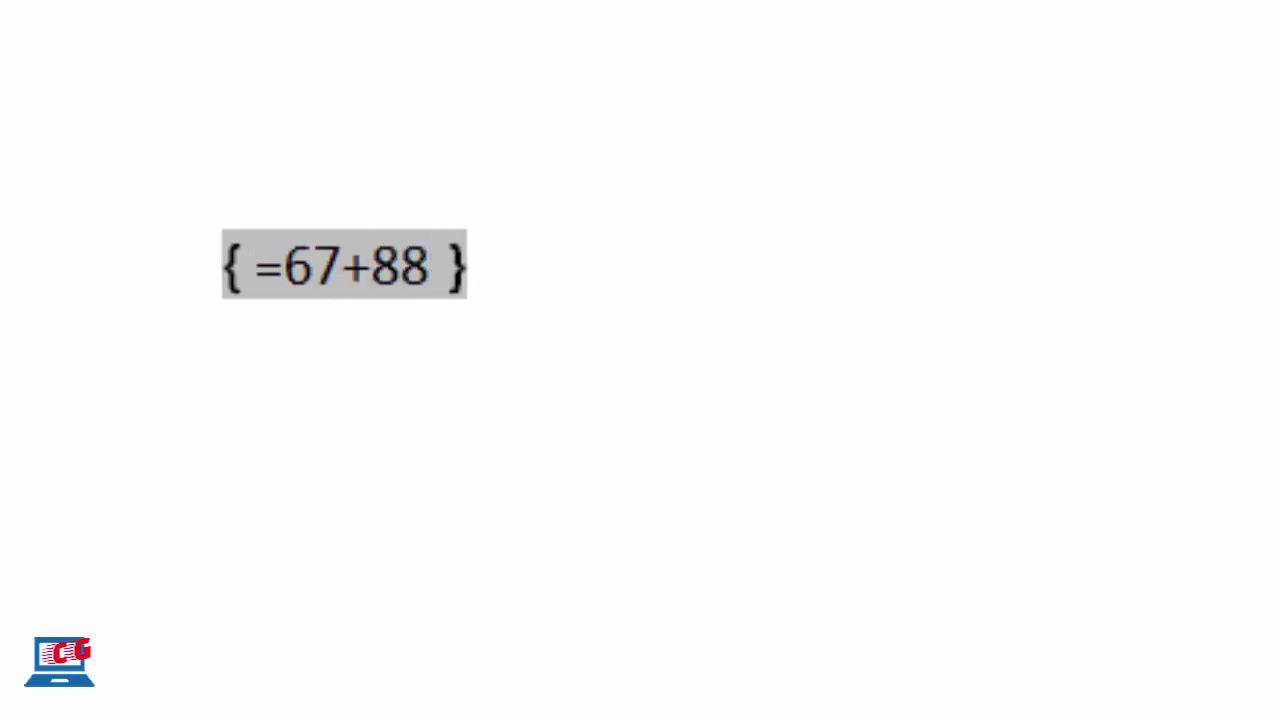
type("+")
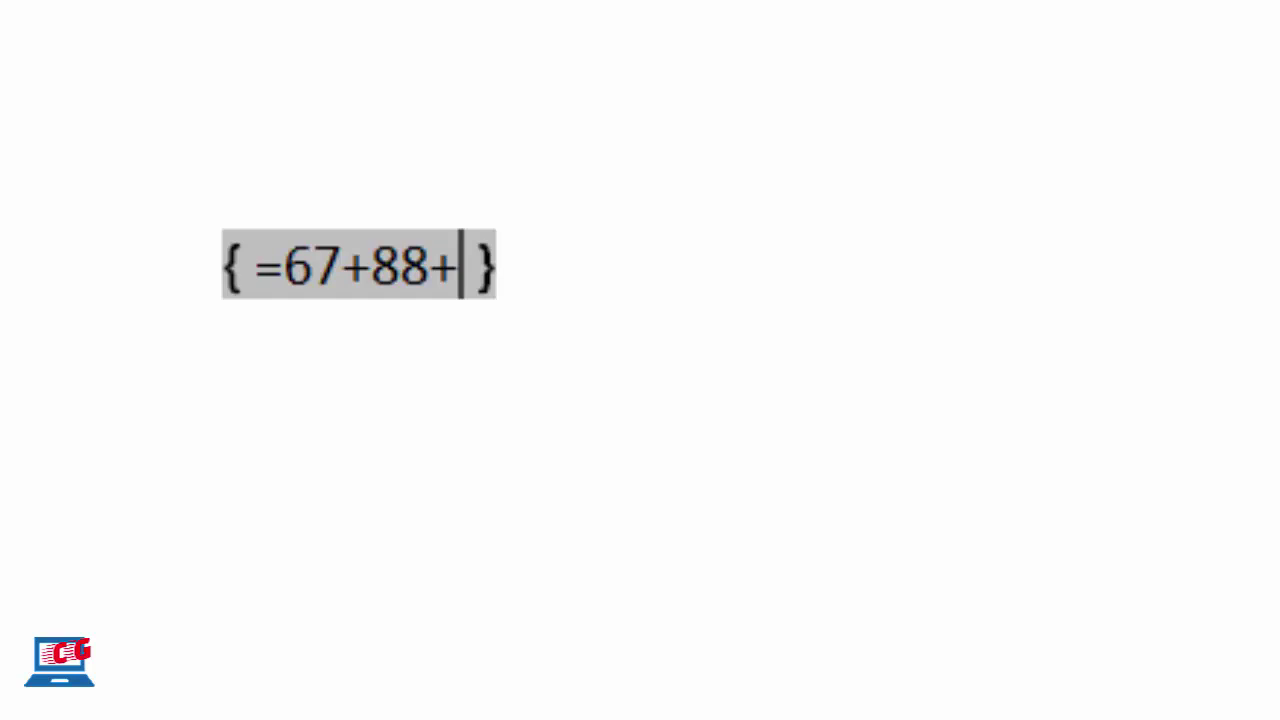
type("30")
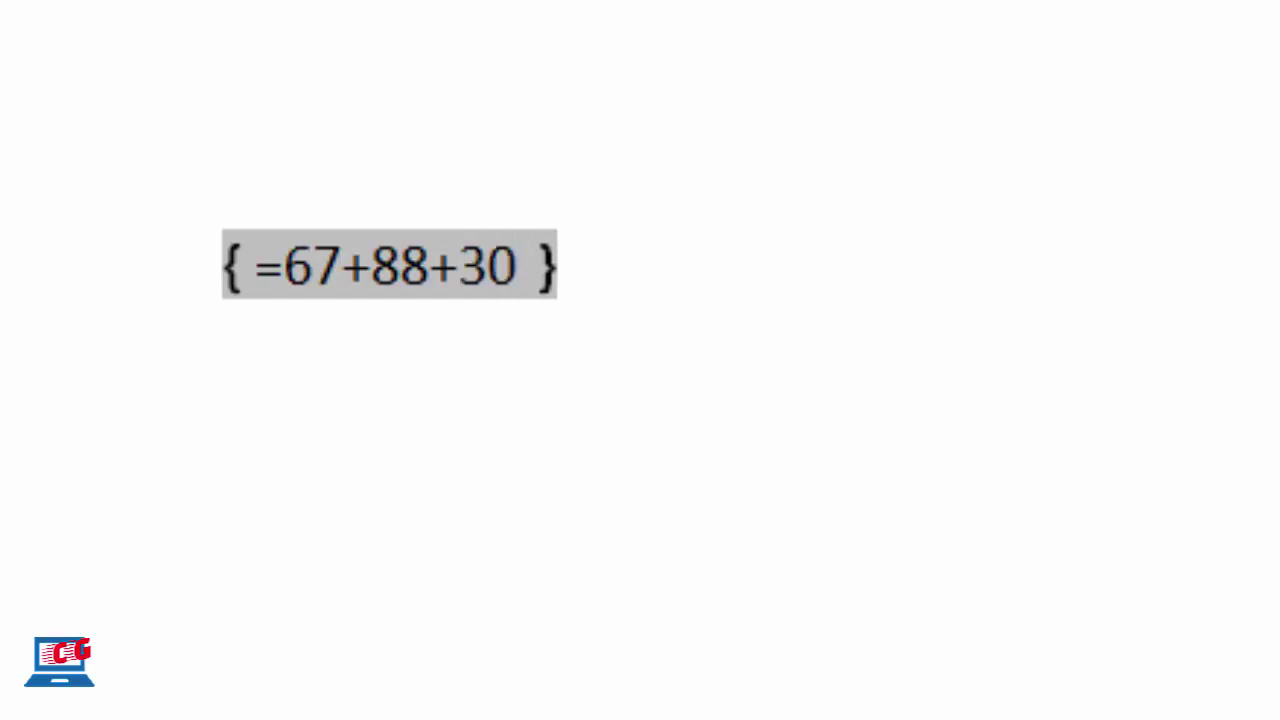
type("+")
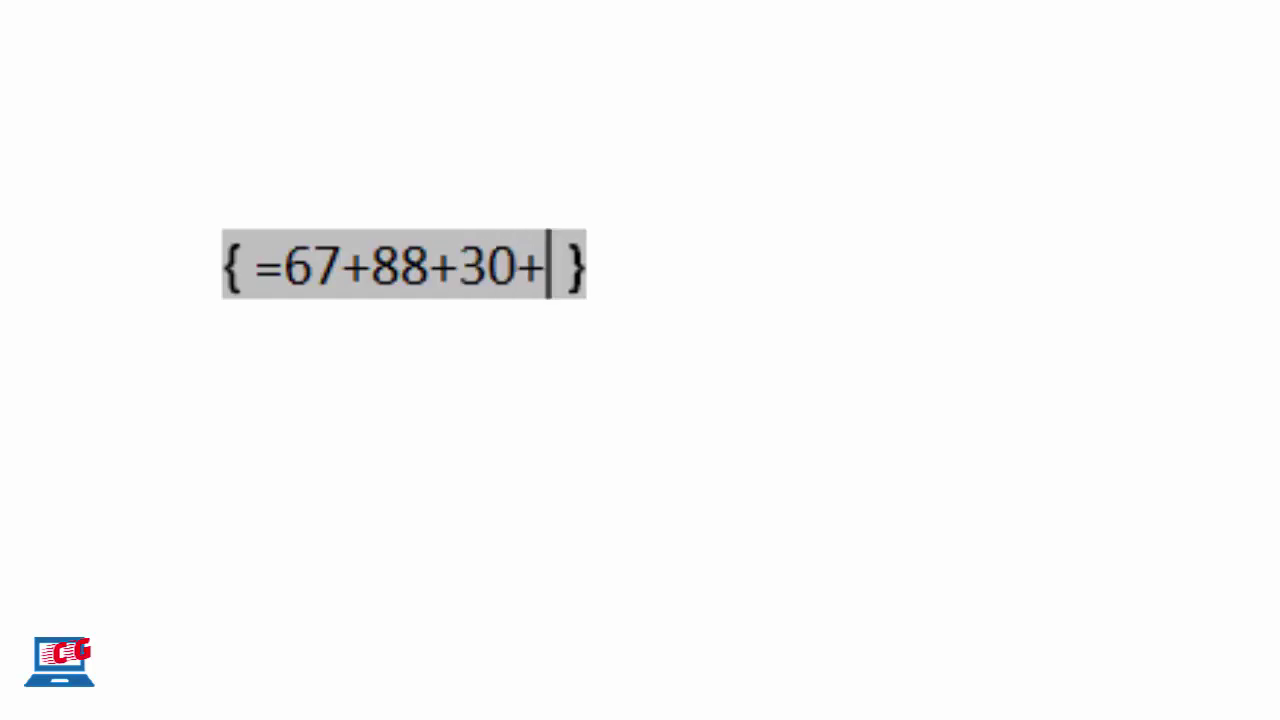
type("21")
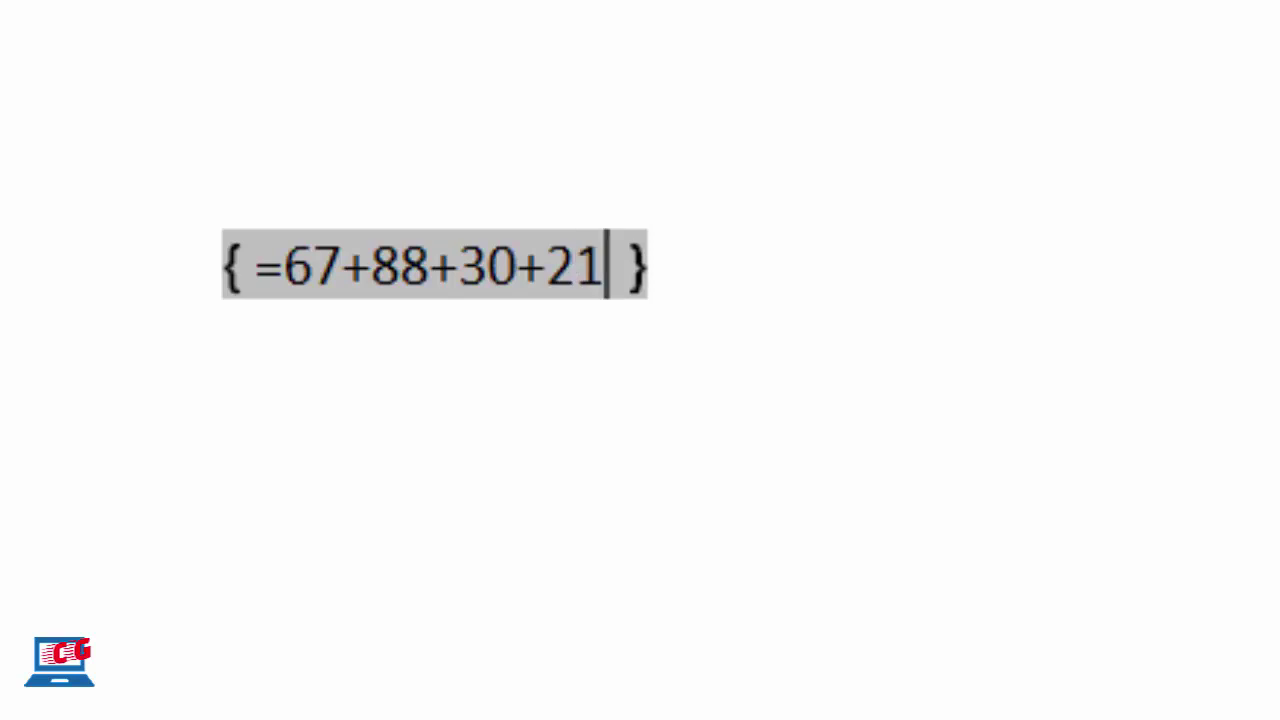
right_click(491, 283)
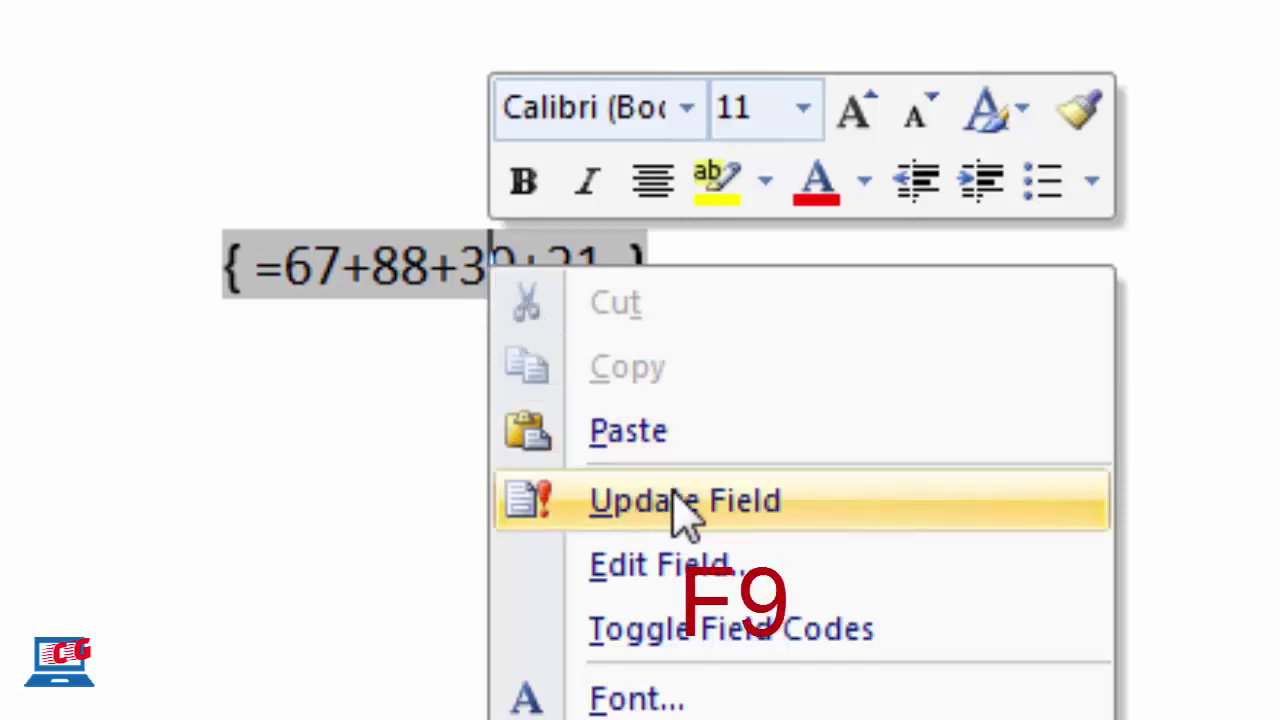
left_click(778, 503)
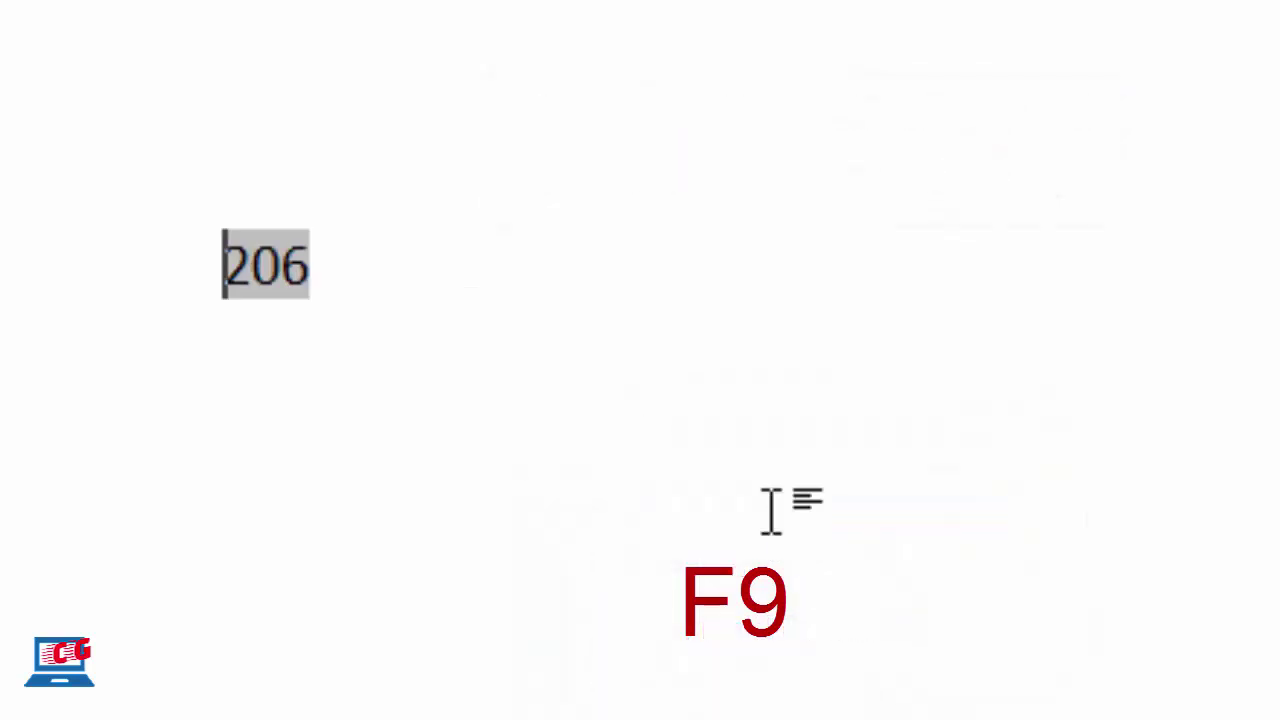
left_click(463, 272)
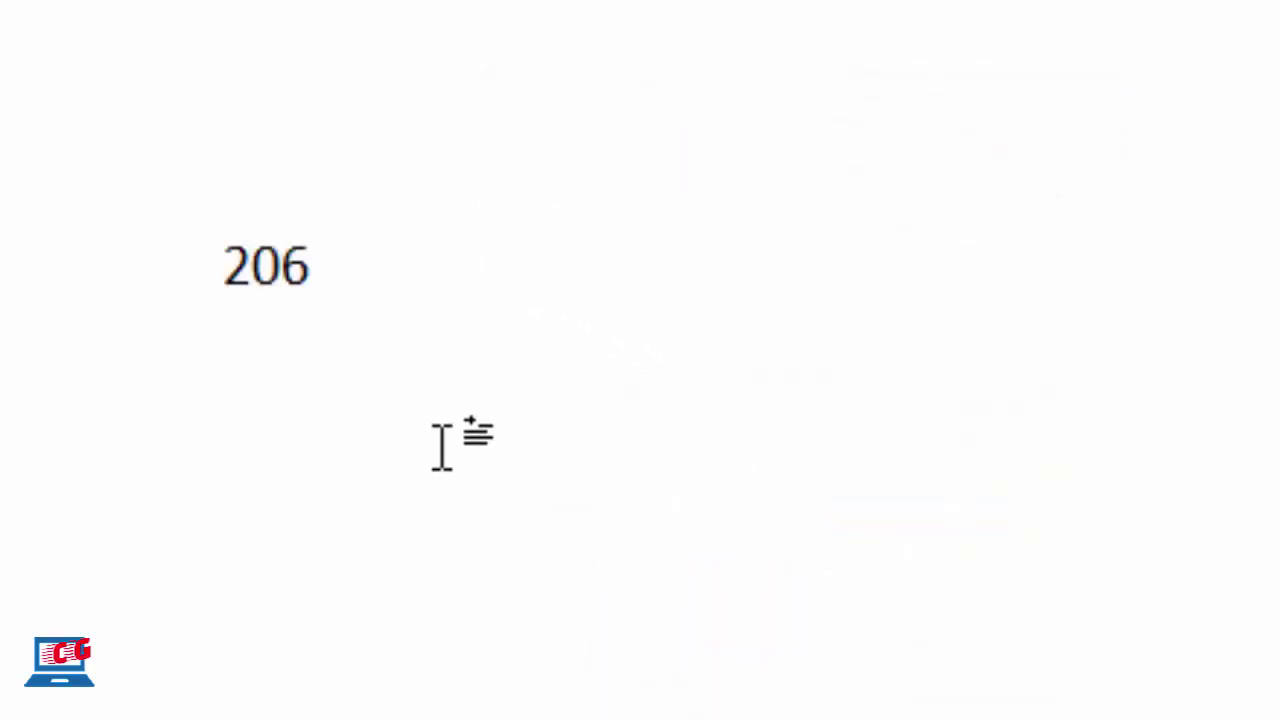
key("Return")
Add a =20*5 field on the new line and update it to display 100
key("ctrl+F9")
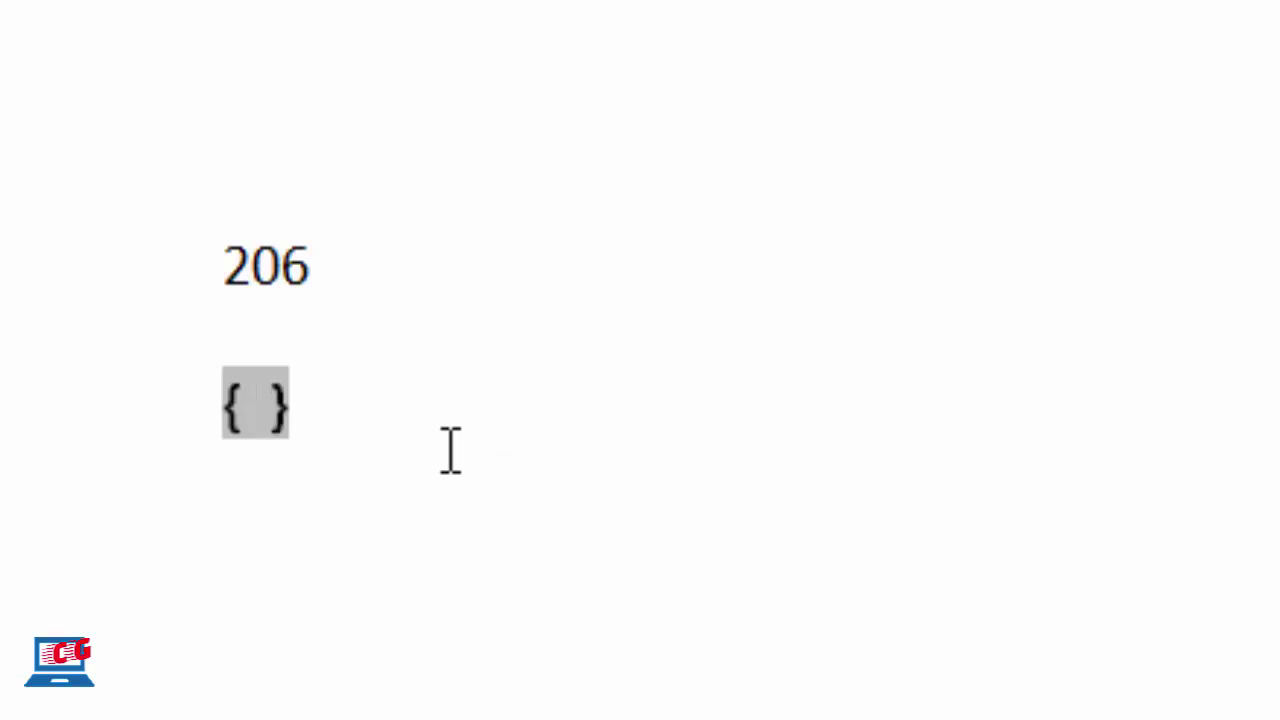
type("=20 ")
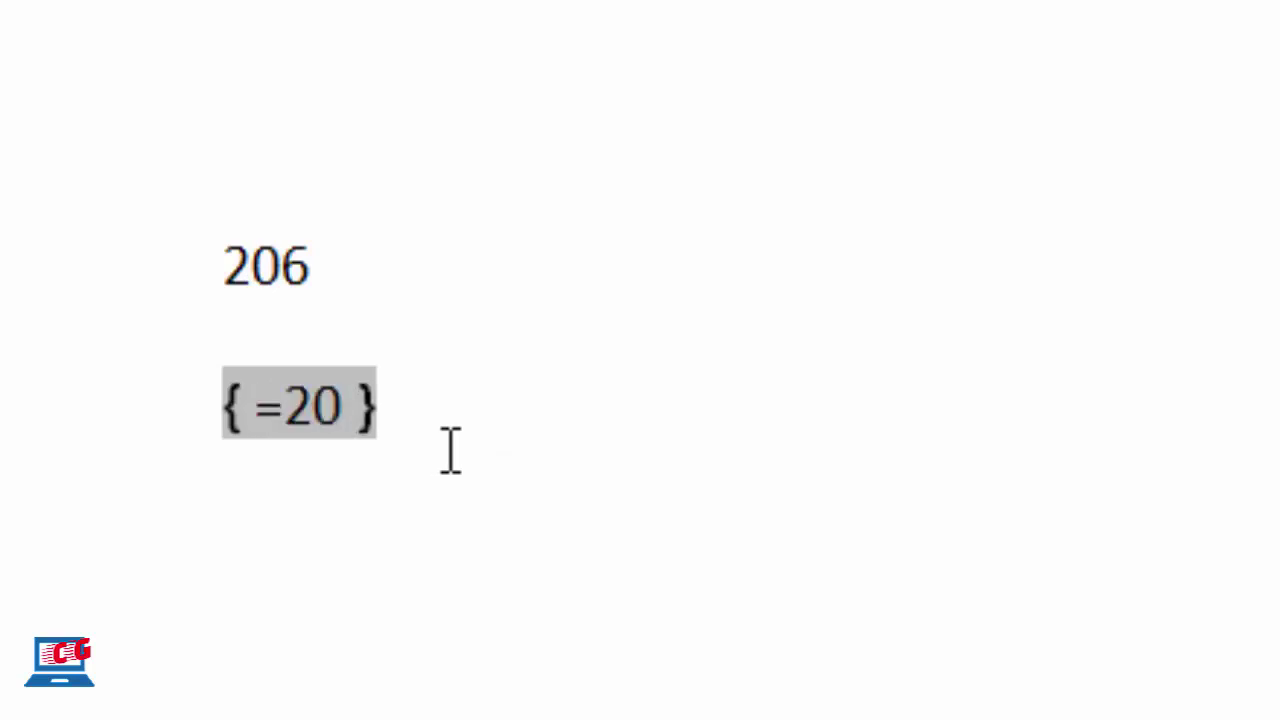
type("*")
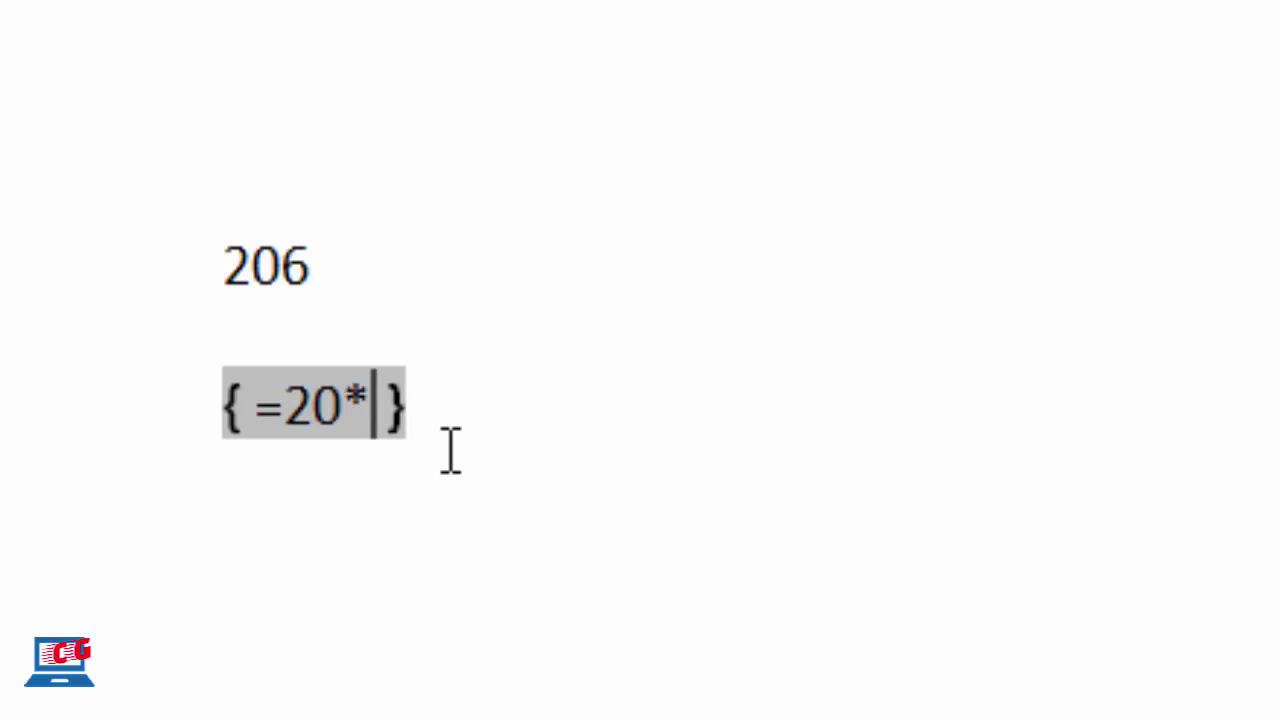
type("5")
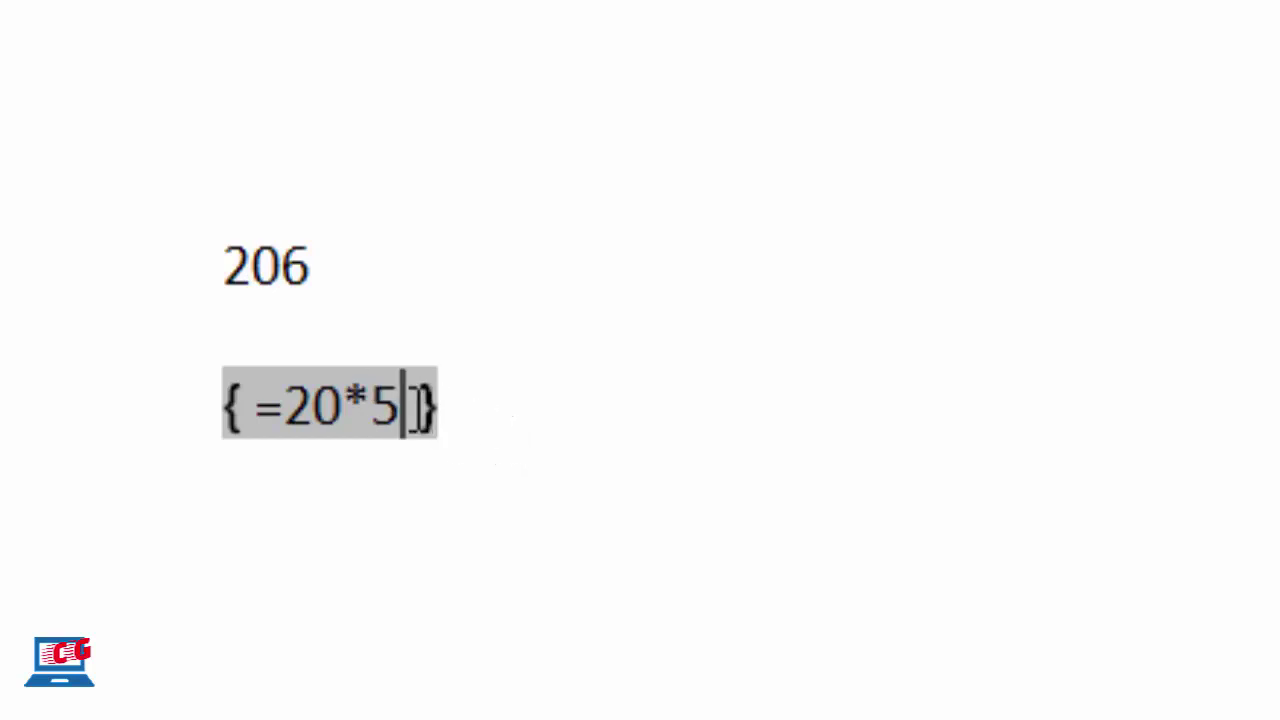
key("F9")
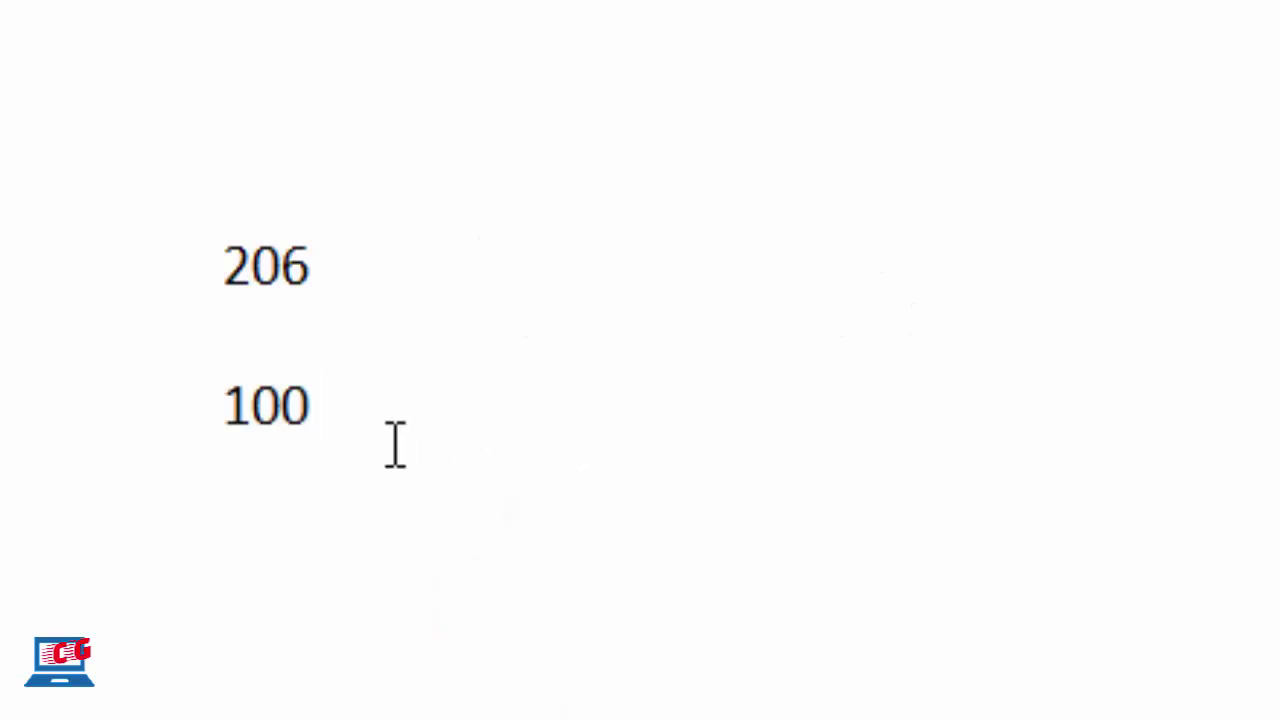